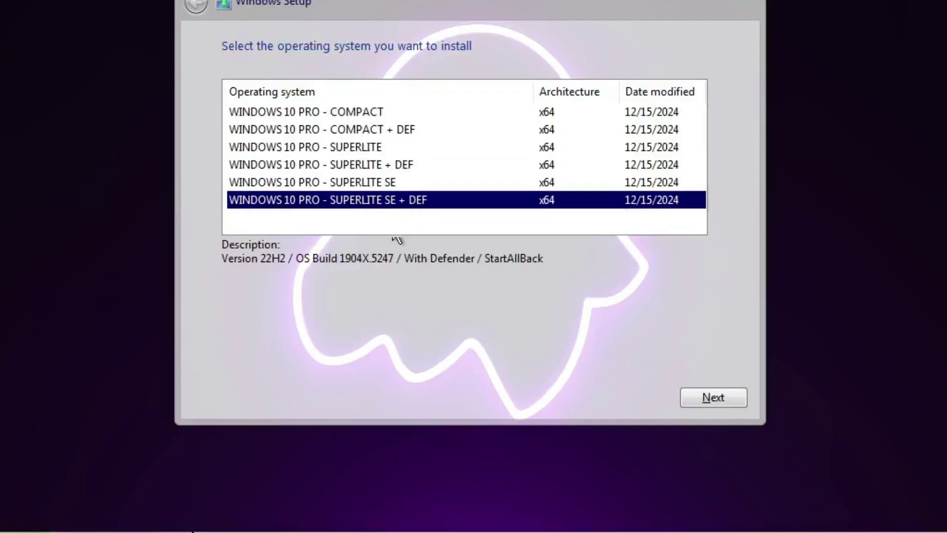
- Choose the WINDOWS 10 PRO - SUPERLITE SE edition for installation and continue the setup
left_click(383, 183)
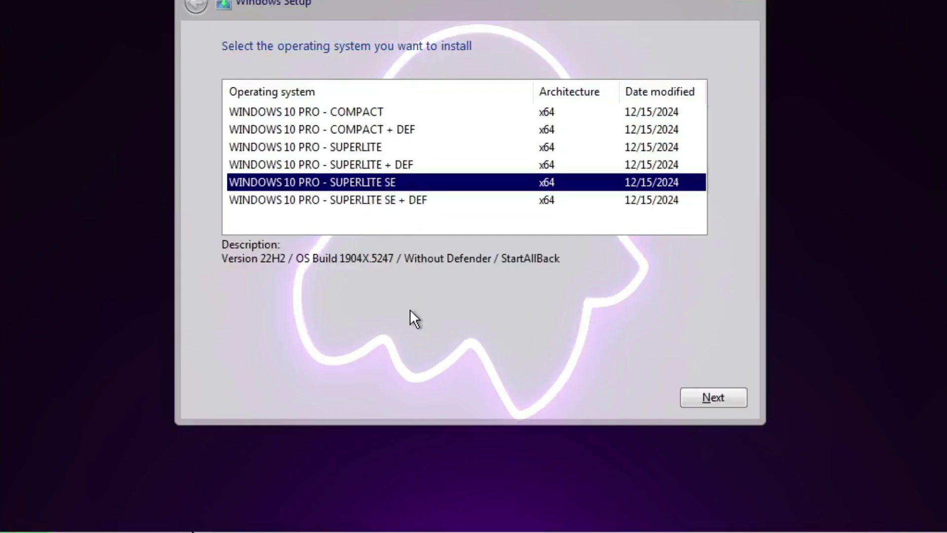
left_click(694, 393)
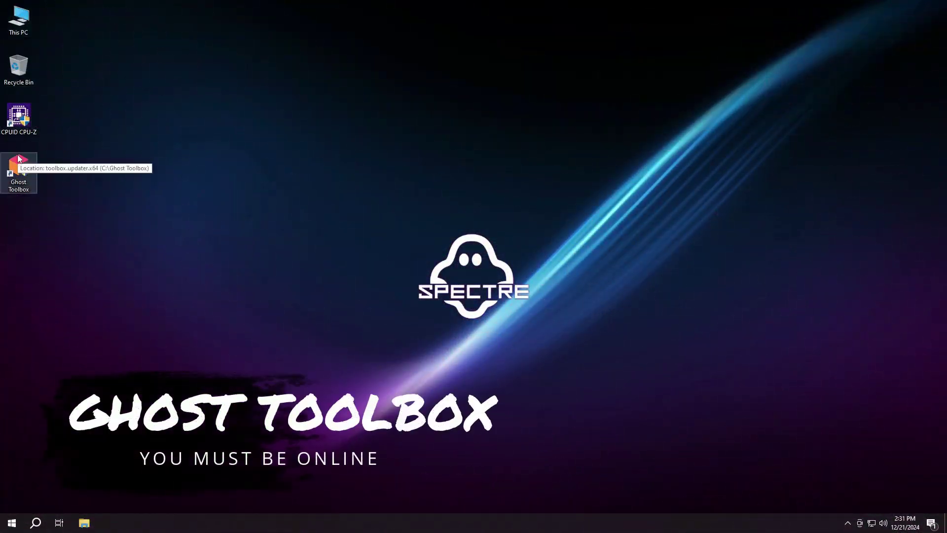
- Open Ghost Toolbox from the desktop to view its option list, and close it
double_click(17, 174)
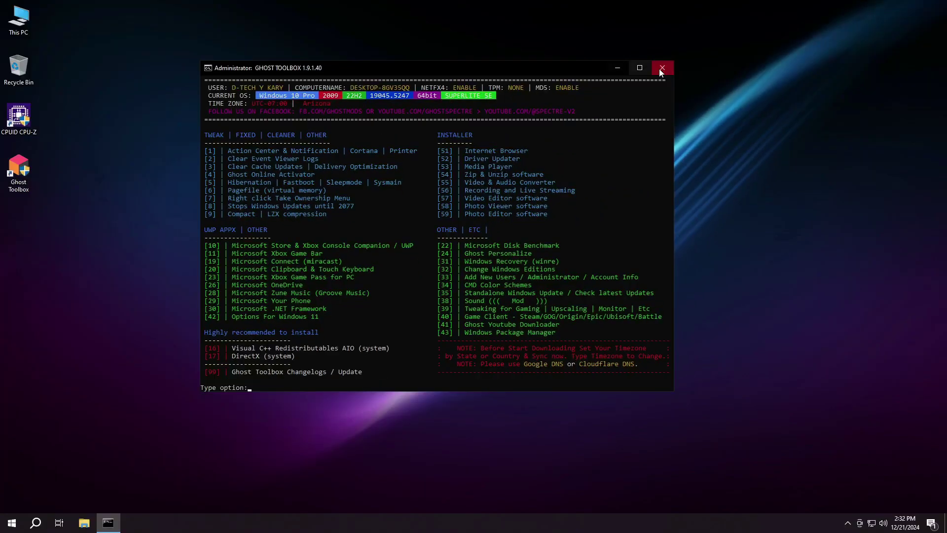
left_click(662, 69)
left_click(525, 163)
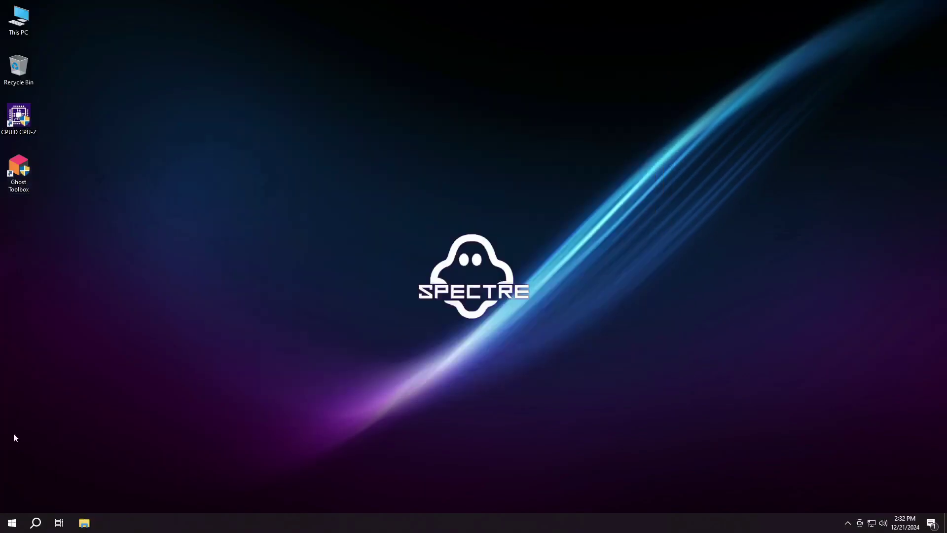
- Run winver to check the Windows version and OS build, and close the About Windows dialog
left_click(6, 527)
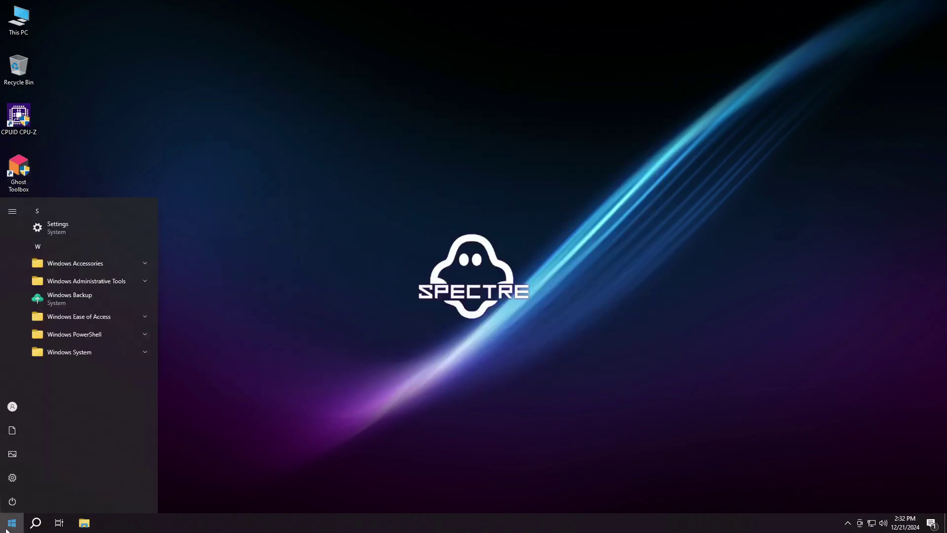
type("winver")
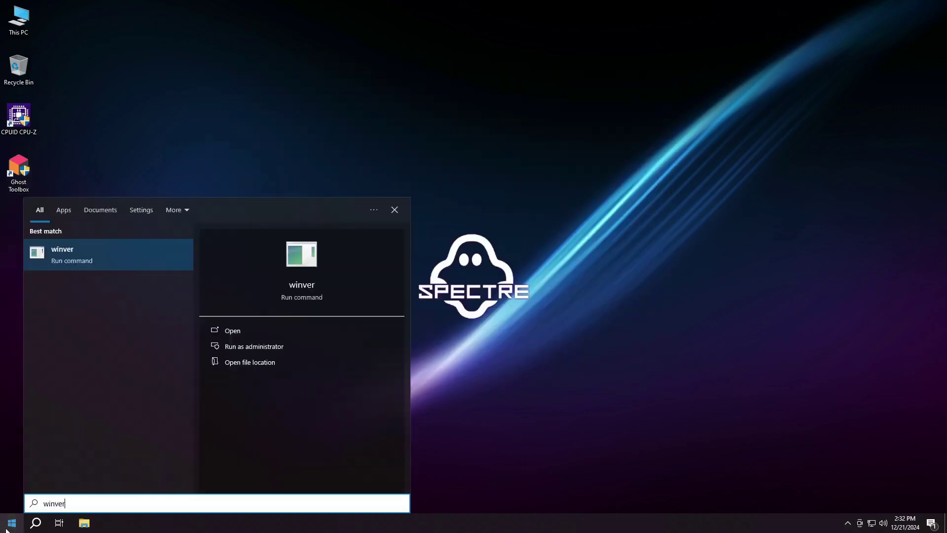
key("Return")
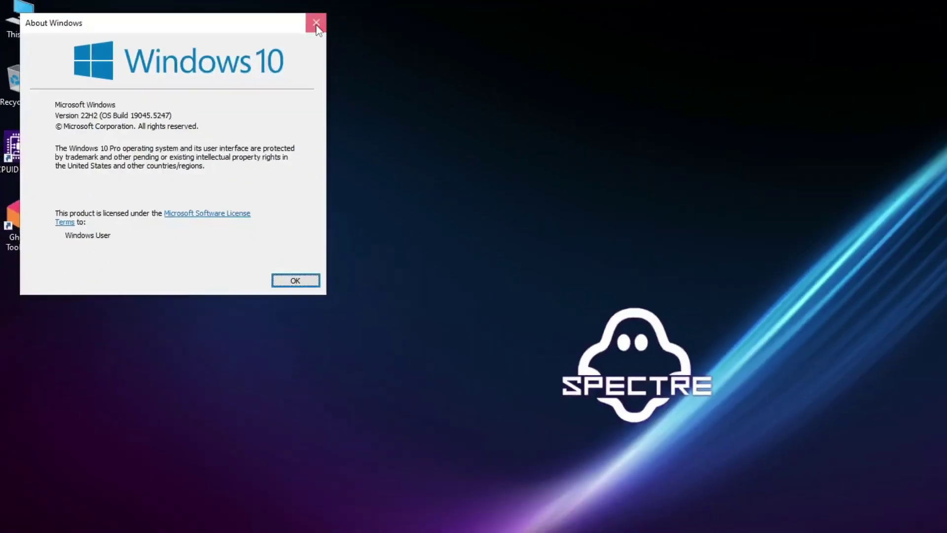
left_click(600, 18)
- Open Task Manager and examine the background processes and the CPU and memory performance
right_click(472, 522)
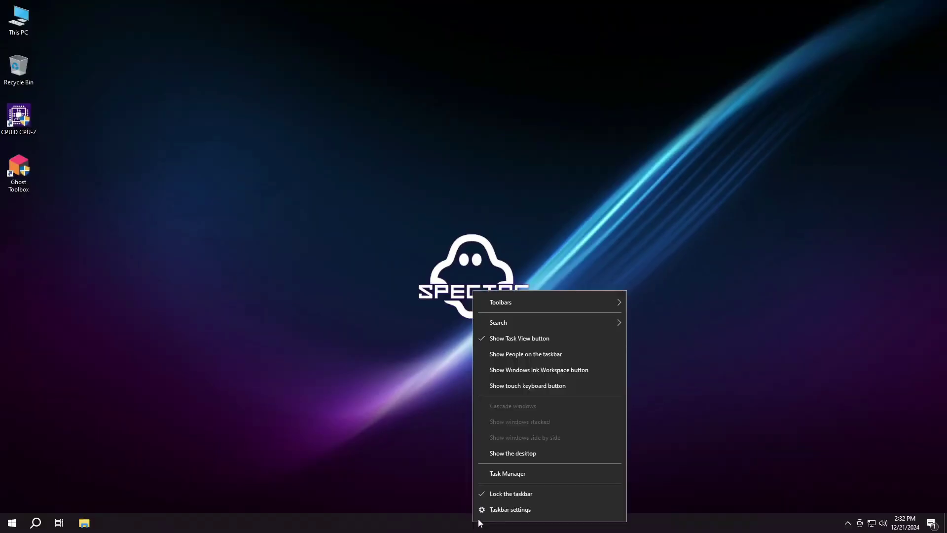
left_click(511, 475)
left_click(64, 219)
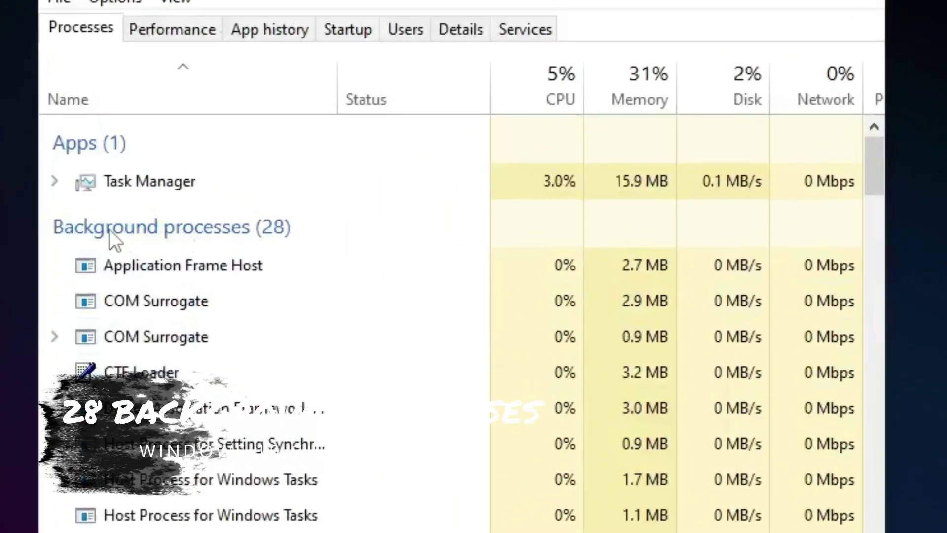
left_click(167, 30)
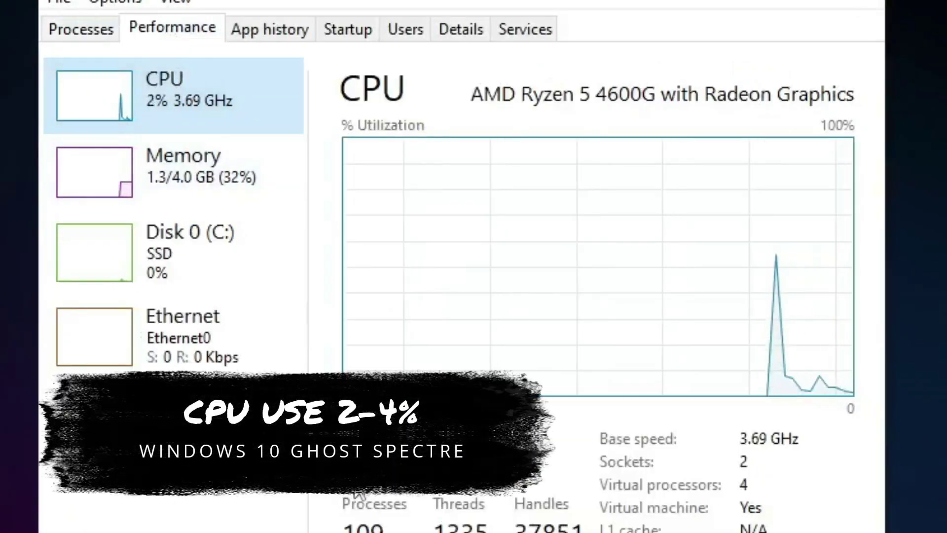
left_click(183, 179)
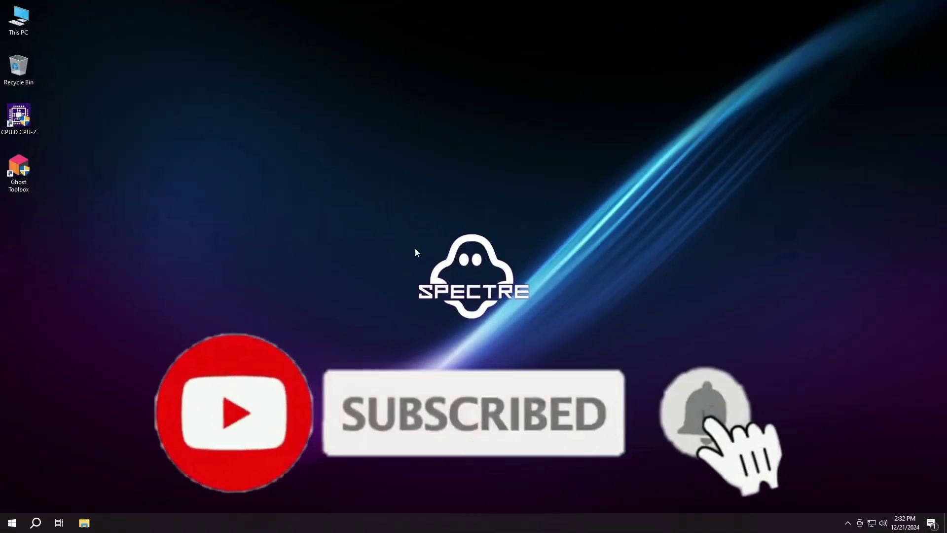
- Check the used and free space in the properties of Local Disk (C:), and close both windows
double_click(29, 21)
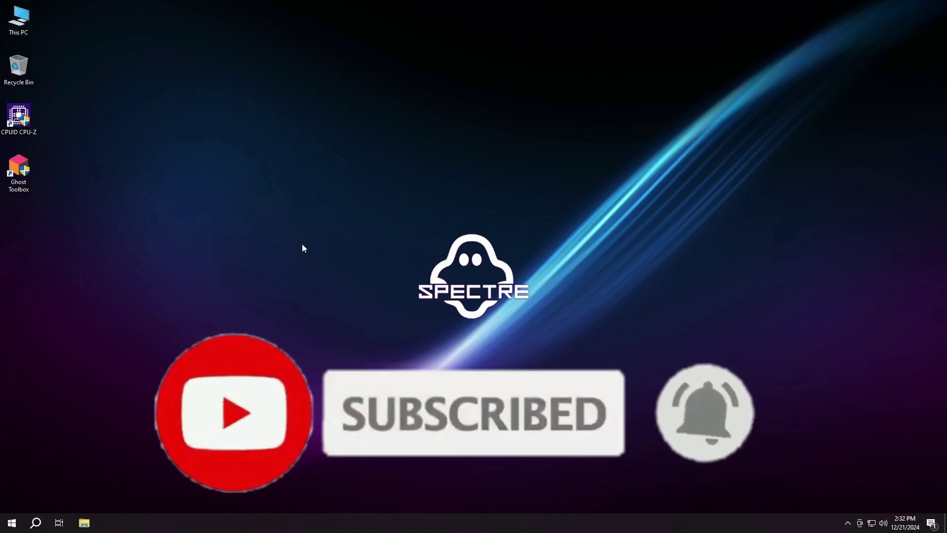
left_click(466, 181)
right_click(466, 181)
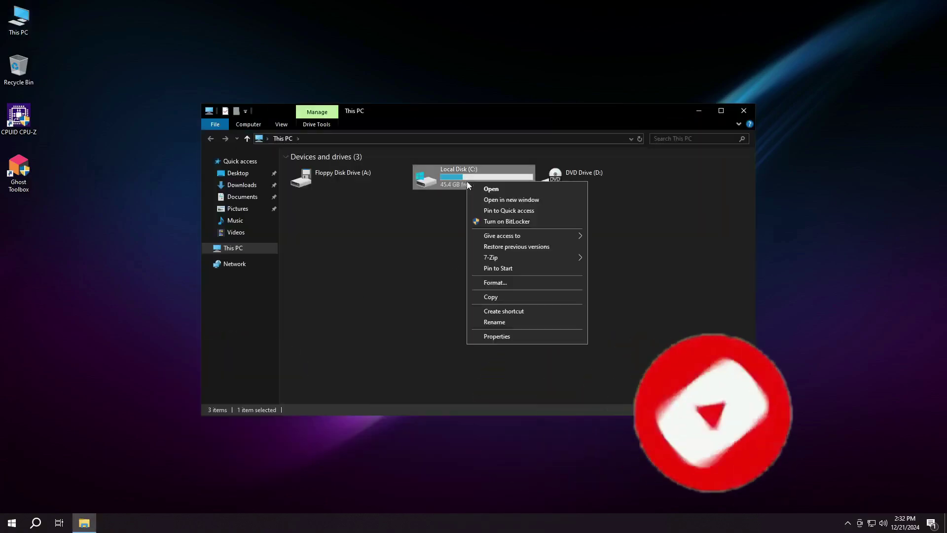
left_click(496, 337)
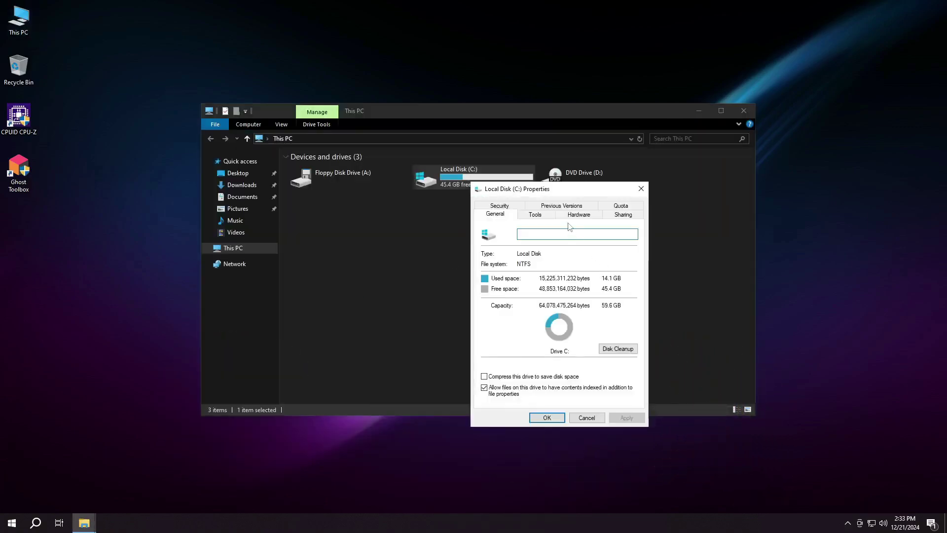
left_click_drag(561, 197, 656, 157)
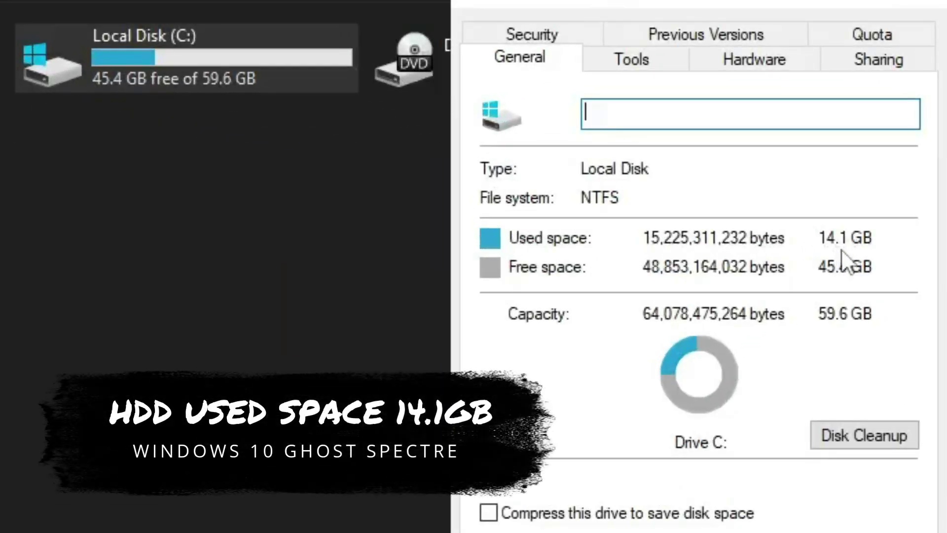
left_click(932, 4)
left_click(743, 110)
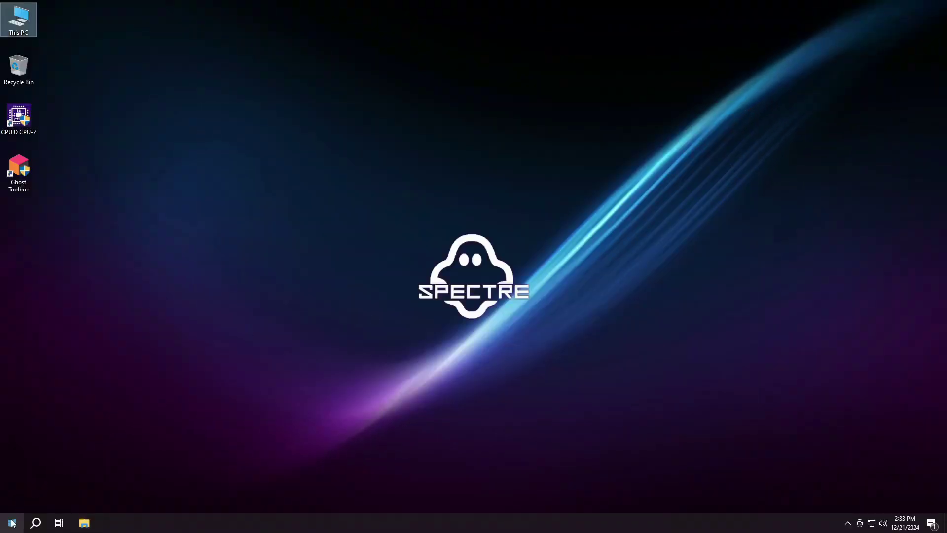
- Open the list of installed programs in Control Panel and move its window higher on the desktop
key("super")
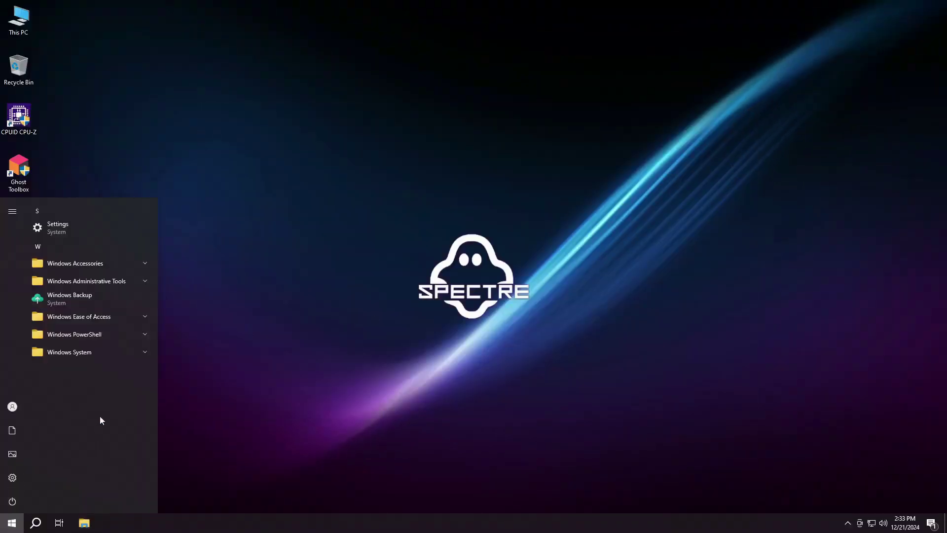
type("control")
key("Return")
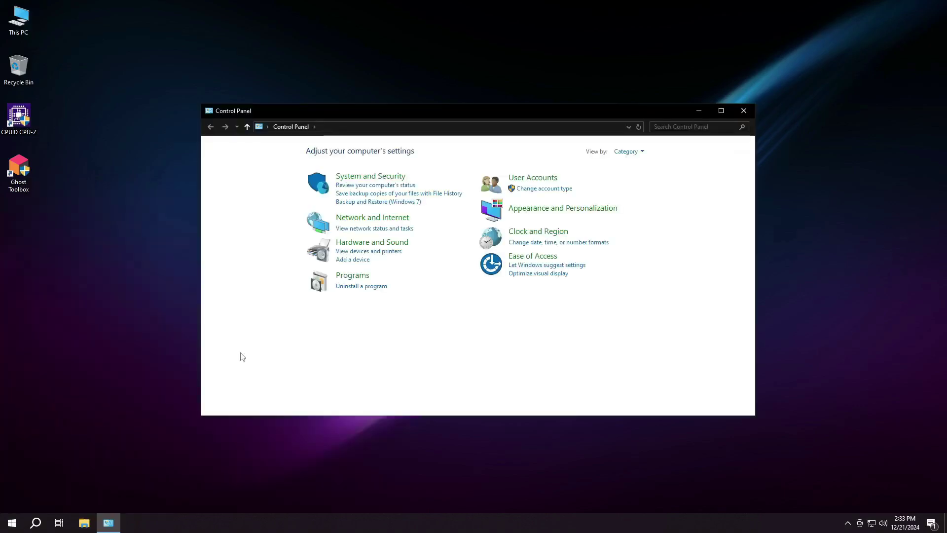
left_click(357, 287)
left_click_drag(434, 114, 454, 43)
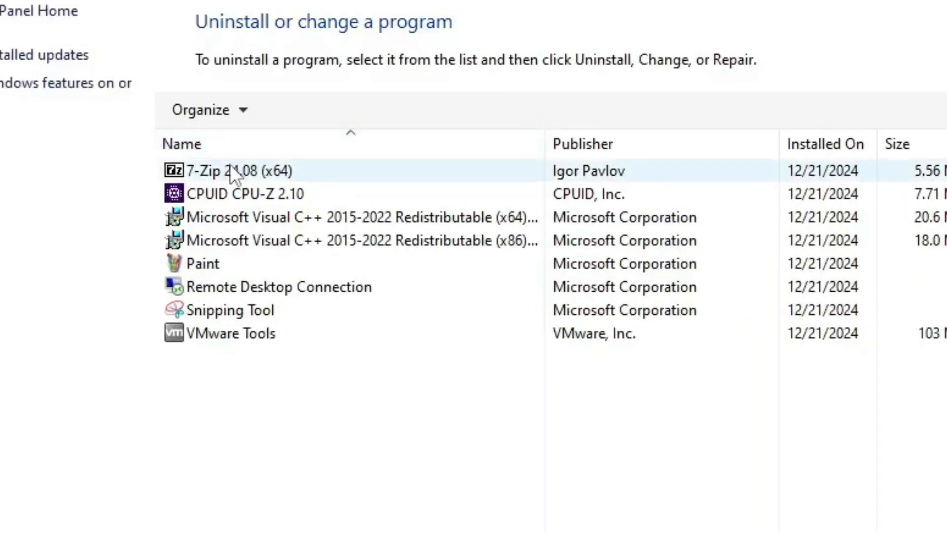
- Examine the preinstalled programs one by one, from 7-Zip down to VMware Tools
left_click(256, 170)
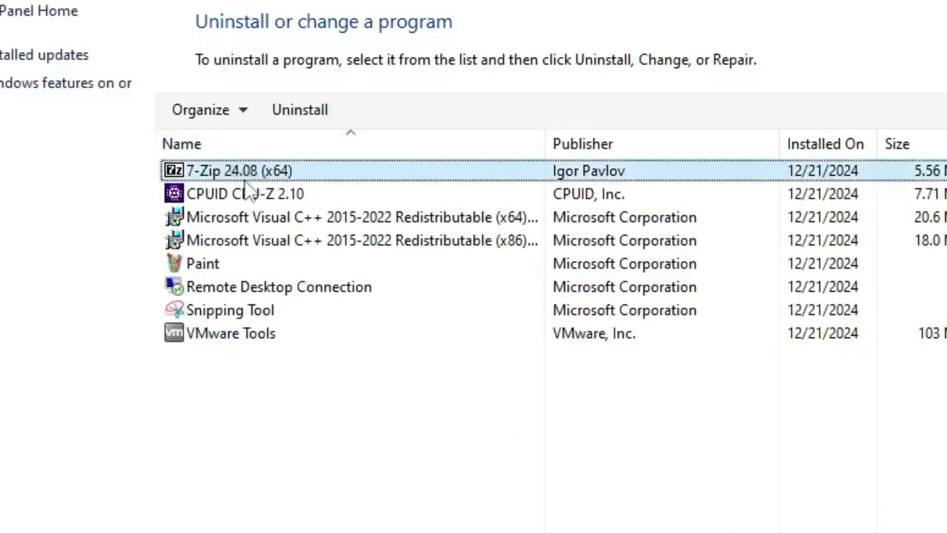
left_click(233, 195)
left_click(239, 216)
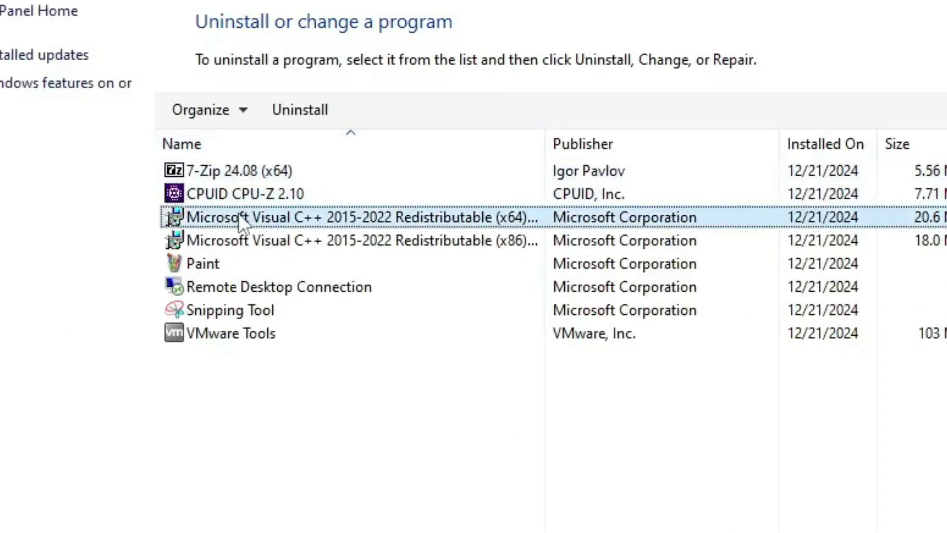
left_click(236, 240)
left_click(239, 218)
left_click(203, 263)
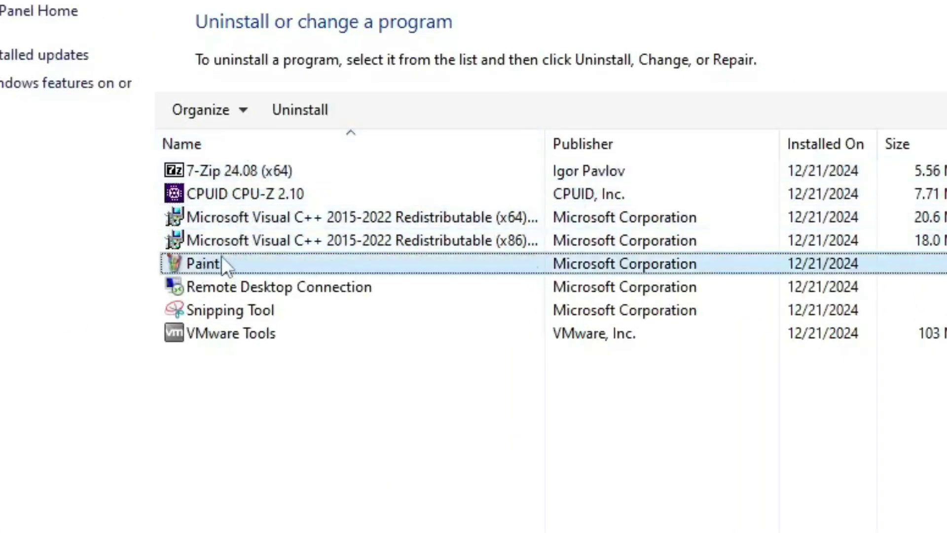
left_click(257, 288)
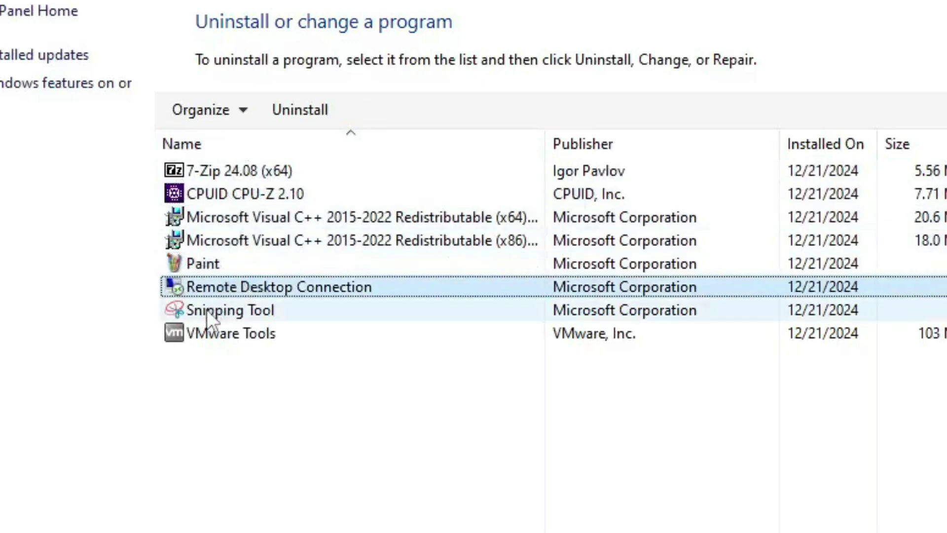
left_click(247, 311)
left_click(268, 334)
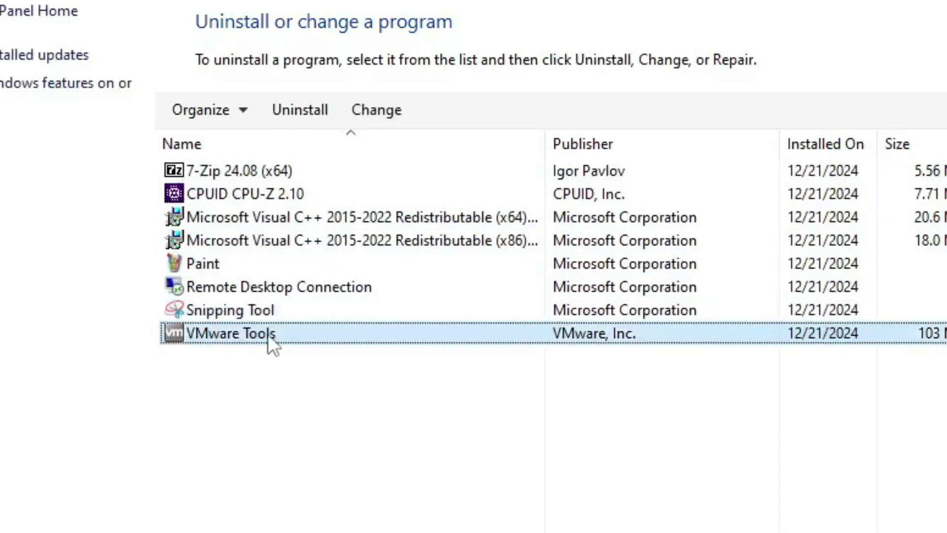
- Review the installed updates and the Windows features list including .NET Framework 4.8, leaving the features unchanged, and close the windows
left_click(45, 56)
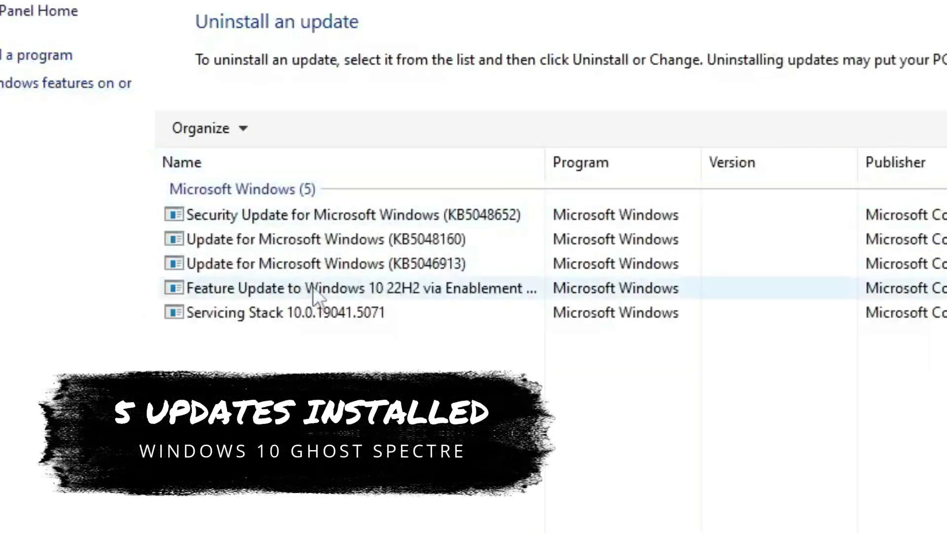
left_click(44, 84)
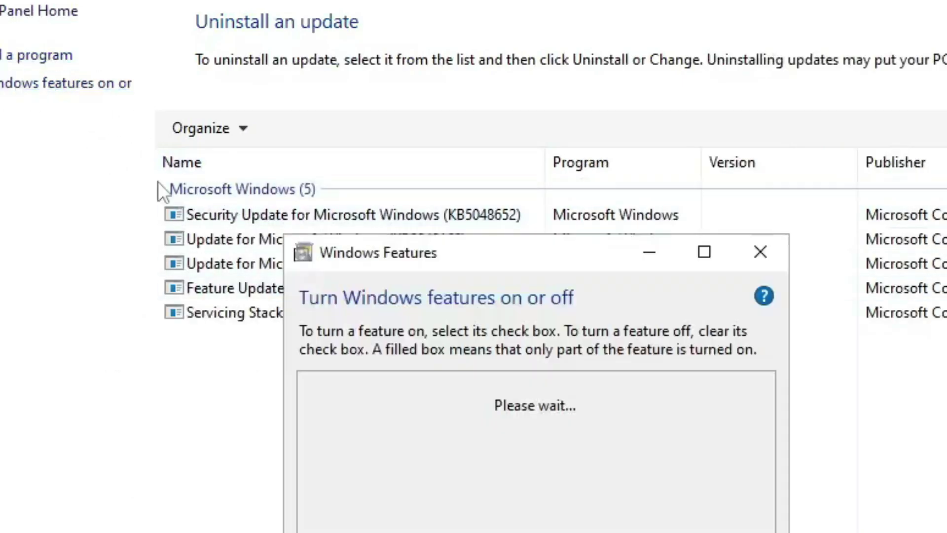
left_click_drag(487, 244, 544, 66)
left_click(504, 225)
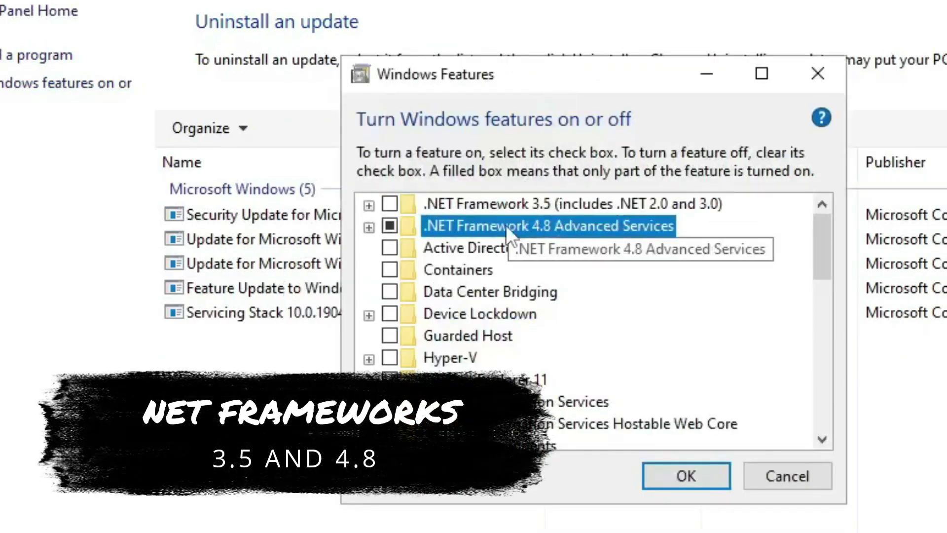
scroll(573, 298, "down", 1)
scroll(573, 298, "down", 3)
scroll(573, 298, "up", 4)
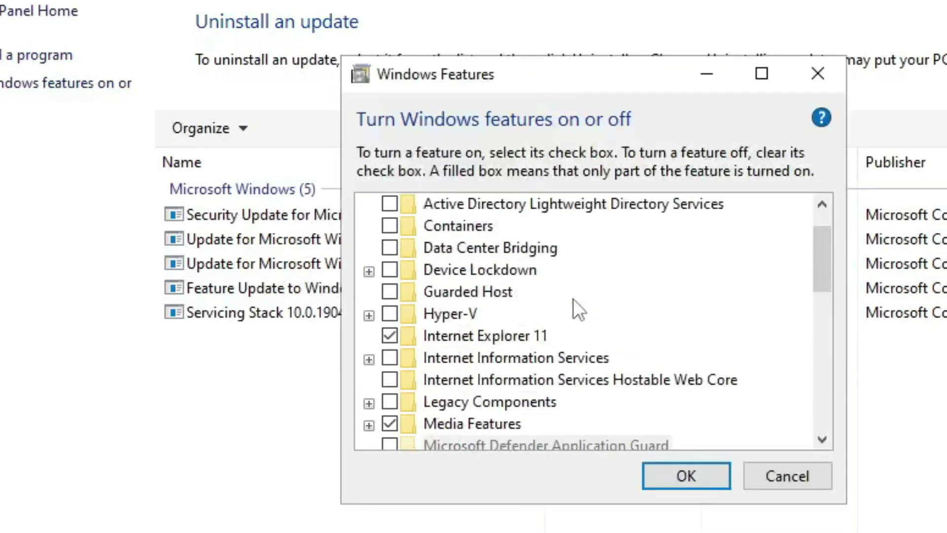
left_click(795, 474)
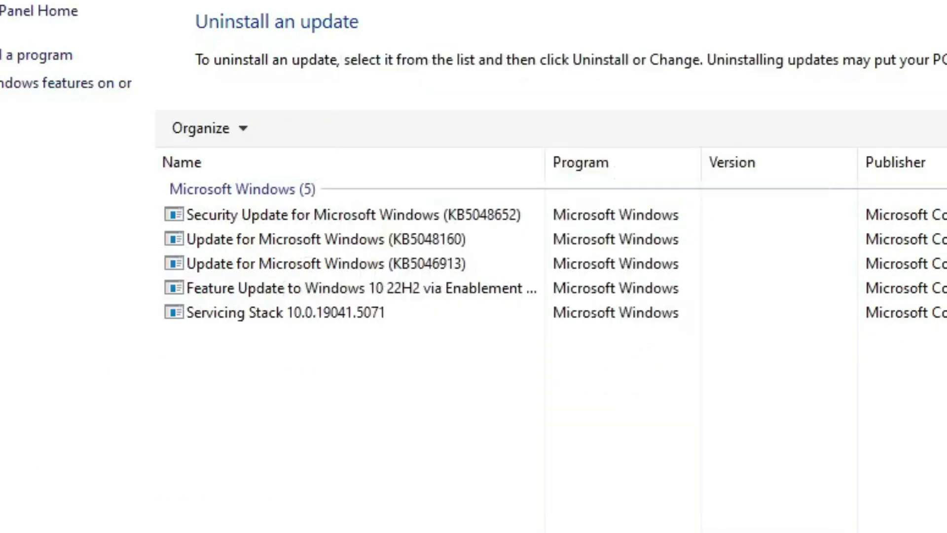
left_click(765, 40)
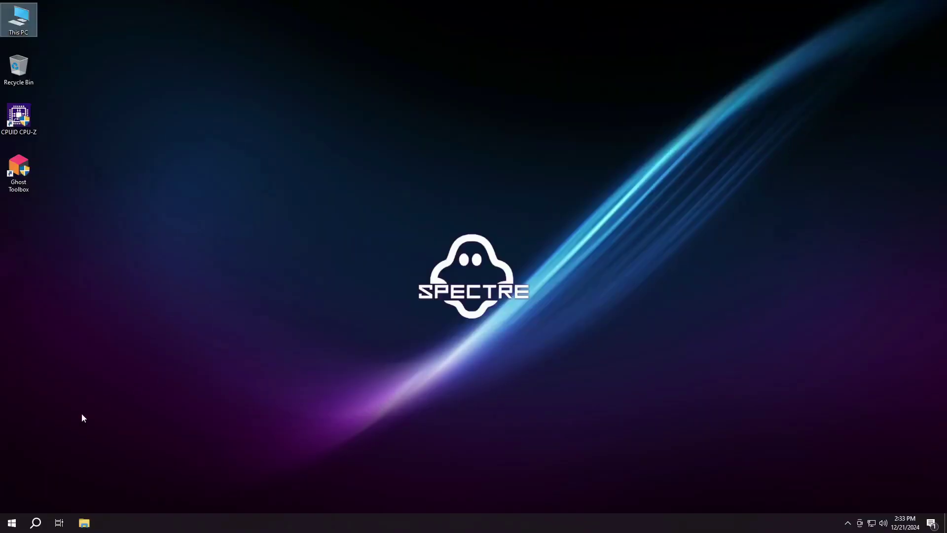
- Examine the Ghost Mode options offered for the desktop, from Power Options to Cleanup Temporary Files
right_click(809, 33)
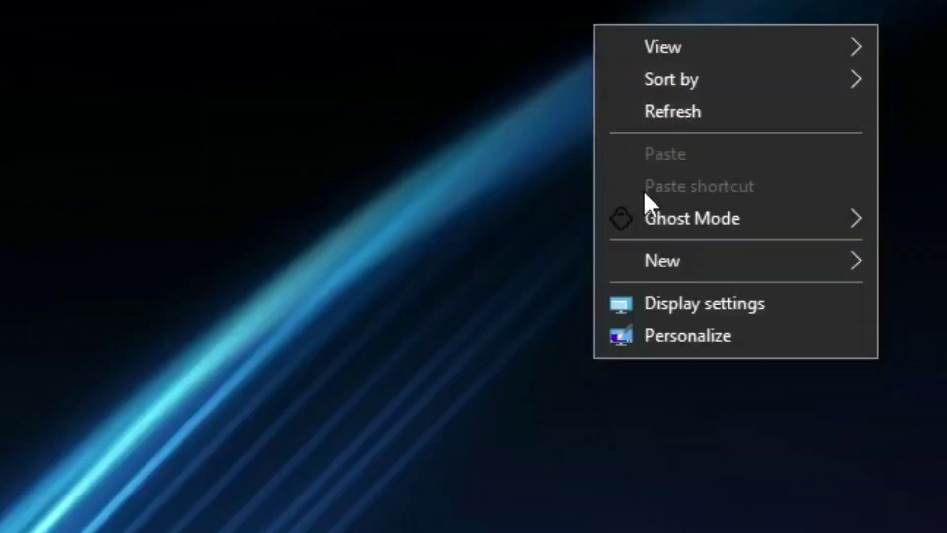
mouse_move(644, 217)
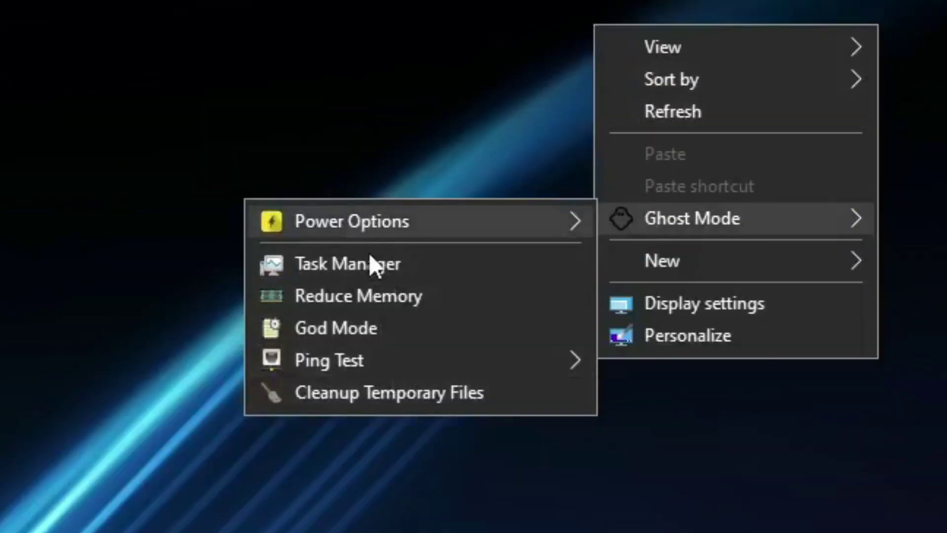
left_click(381, 403)
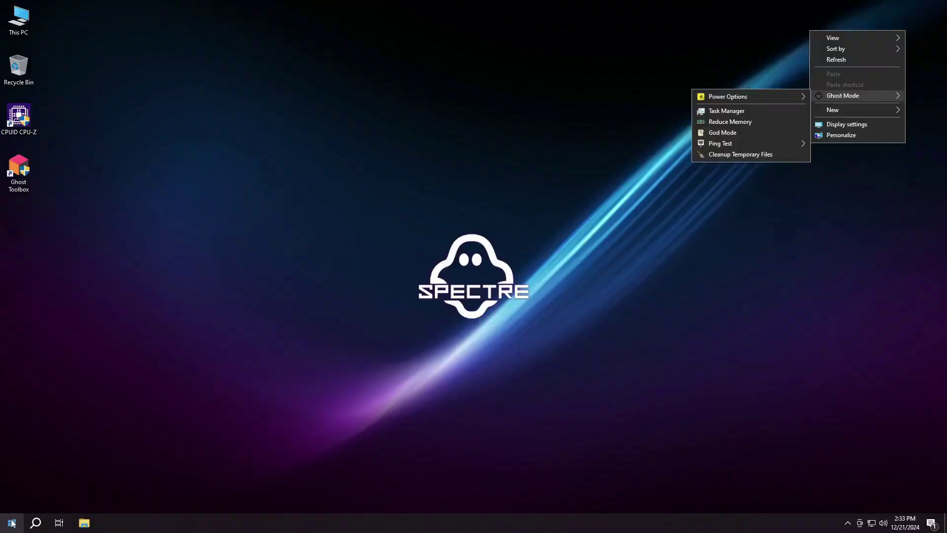
- Open Windows Settings and maximize its window to show all the setting categories
left_click(12, 522)
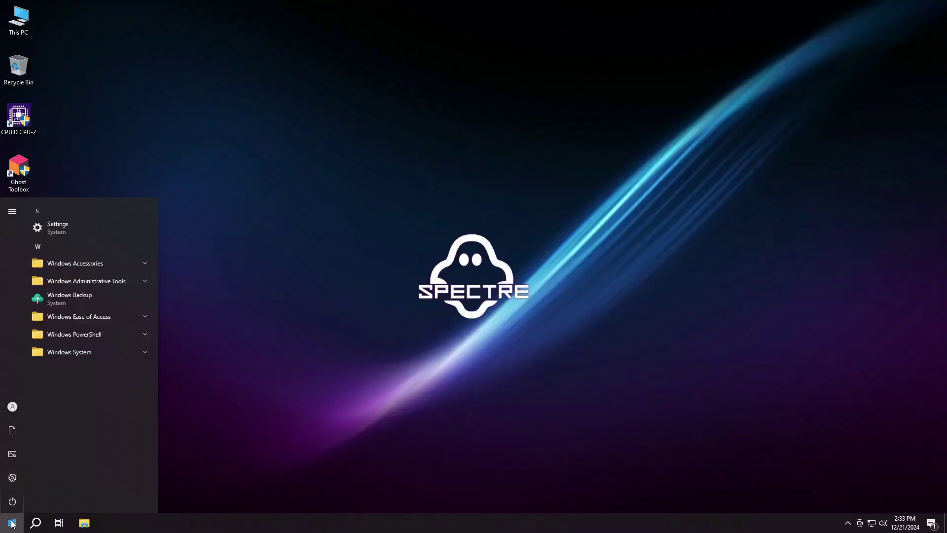
left_click(12, 477)
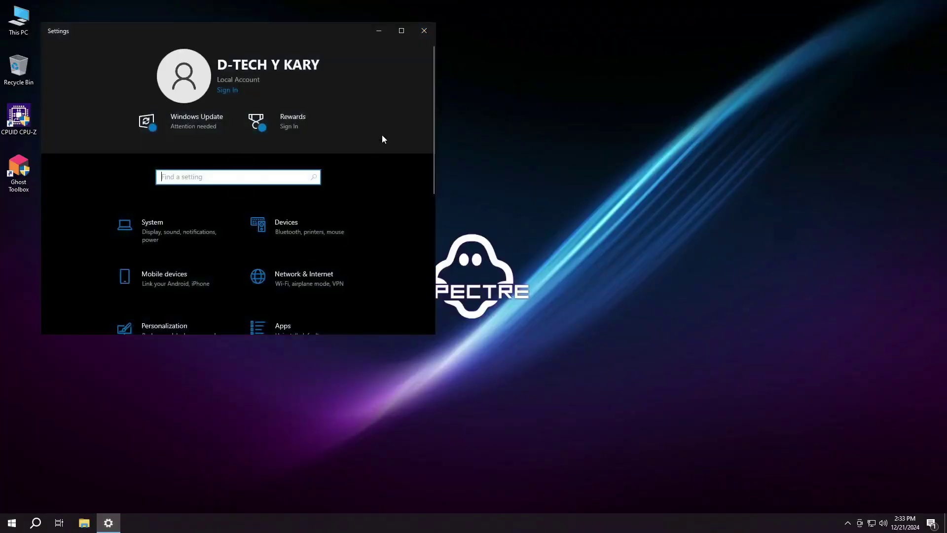
left_click(401, 31)
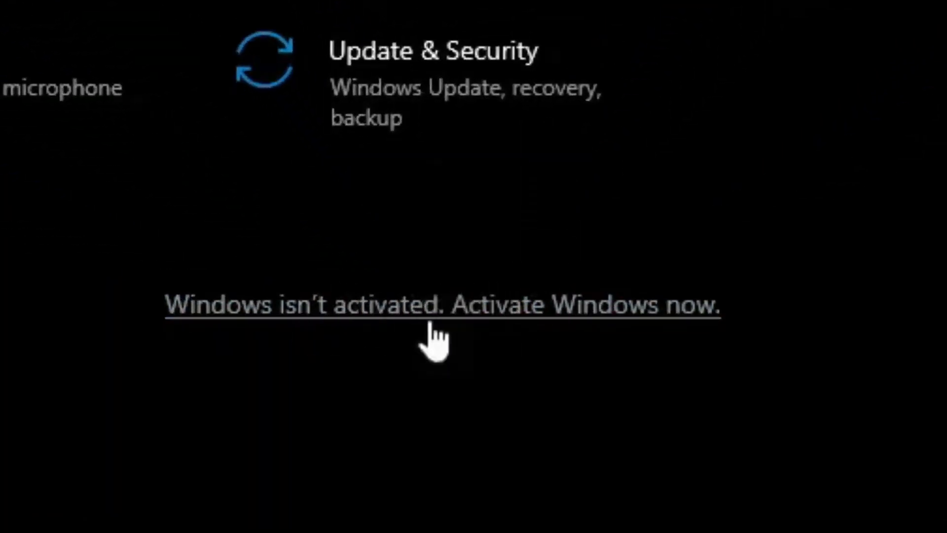
- Review the installed apps under Apps & features, from 7-Zip to VMware Tools, and return to the Settings home page
left_click(388, 312)
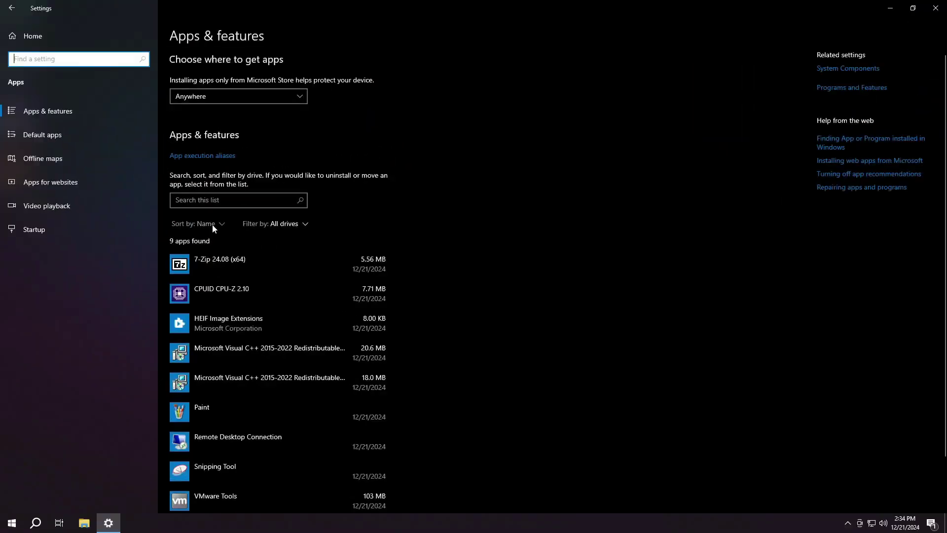
scroll(251, 303, "down", 1)
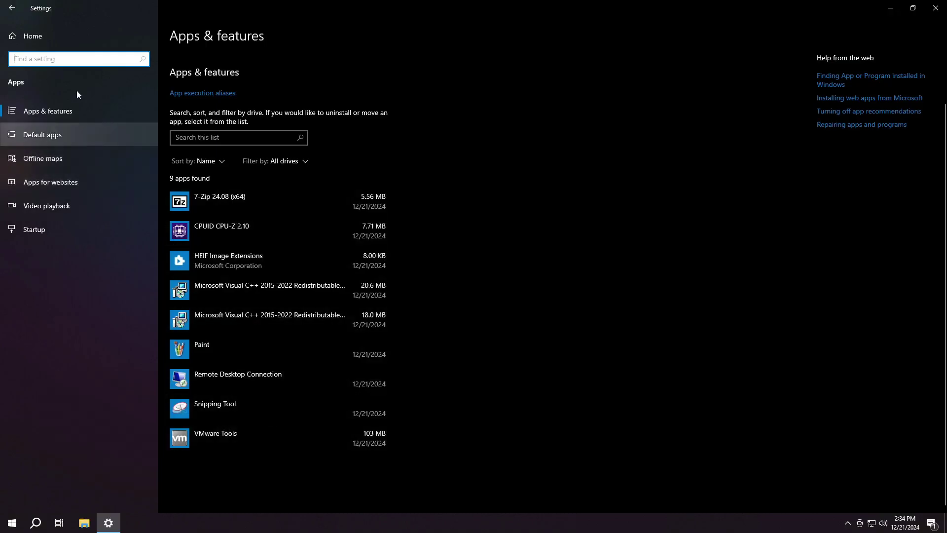
left_click(12, 9)
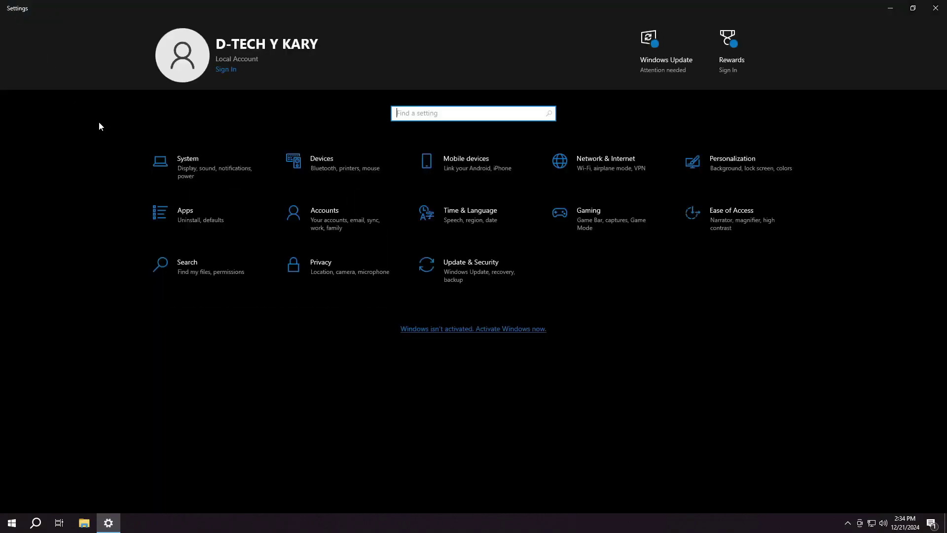
- Resume the paused Windows updates in Update & Security and close Settings
left_click(443, 270)
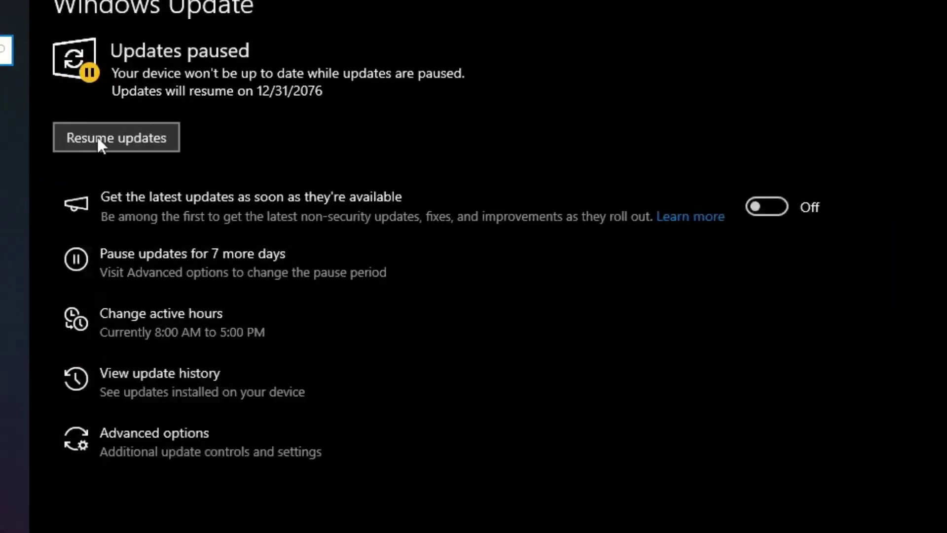
left_click(119, 140)
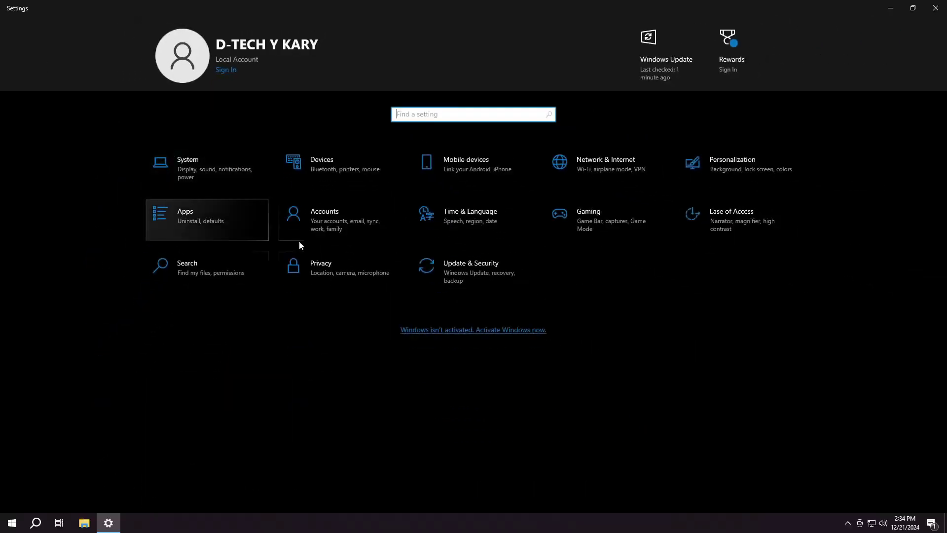
left_click(846, 519)
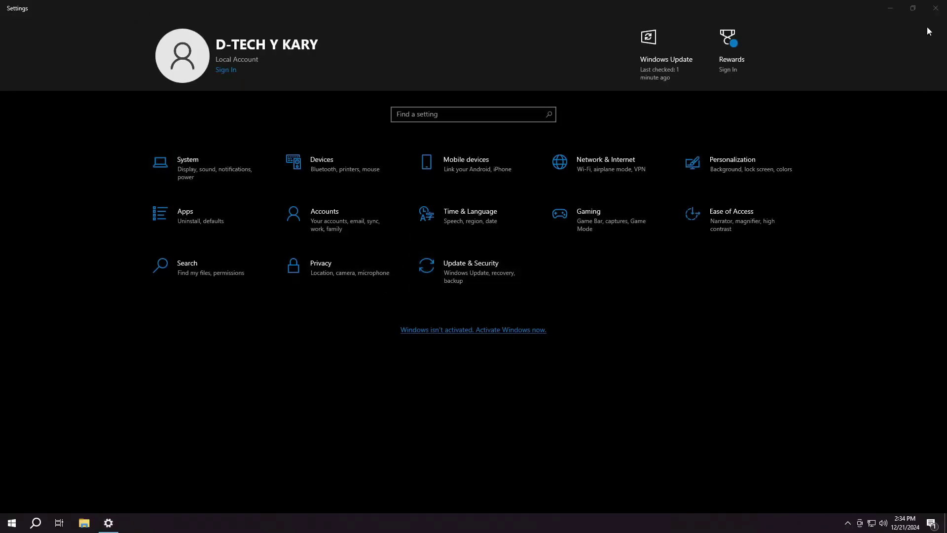
left_click(933, 11)
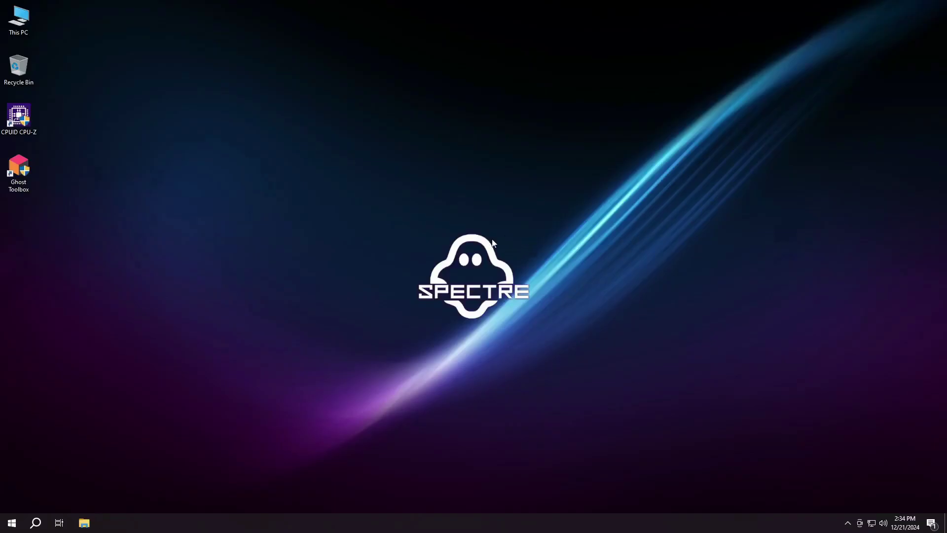
- Launch Ghost Toolbox from the desktop and move its window toward the middle of the desktop
double_click(21, 175)
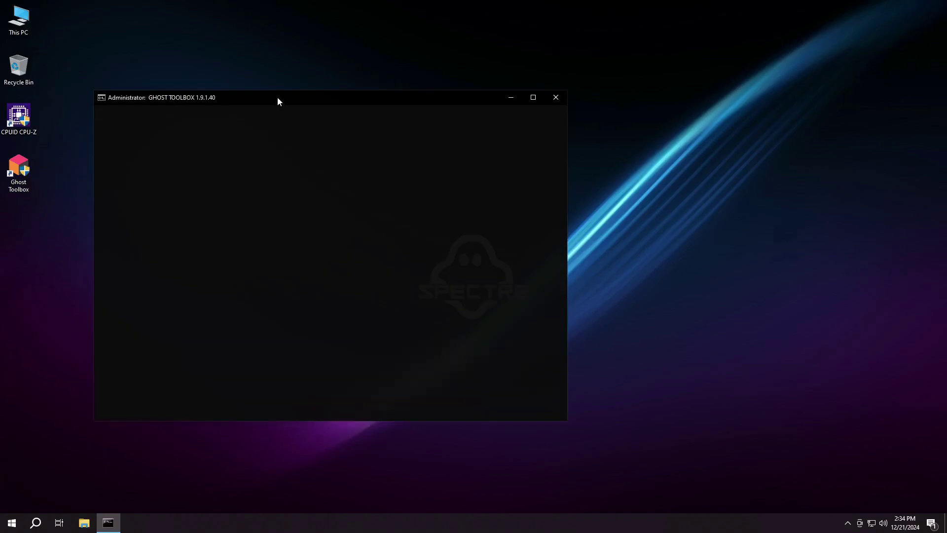
left_click_drag(269, 97, 421, 79)
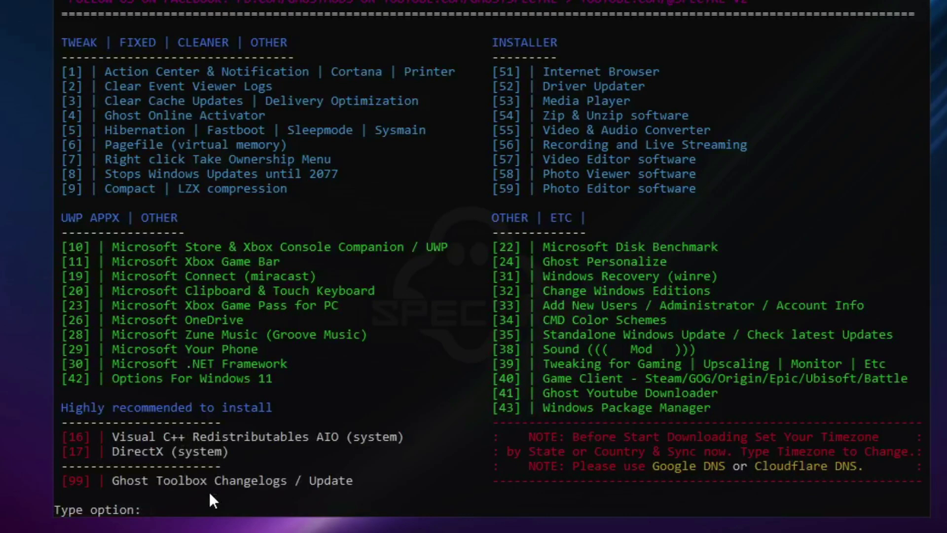
- Choose option 10 for Microsoft Store & UWP apps and start installing Microsoft Store & Xbox Console Companion with option 1
key("Return")
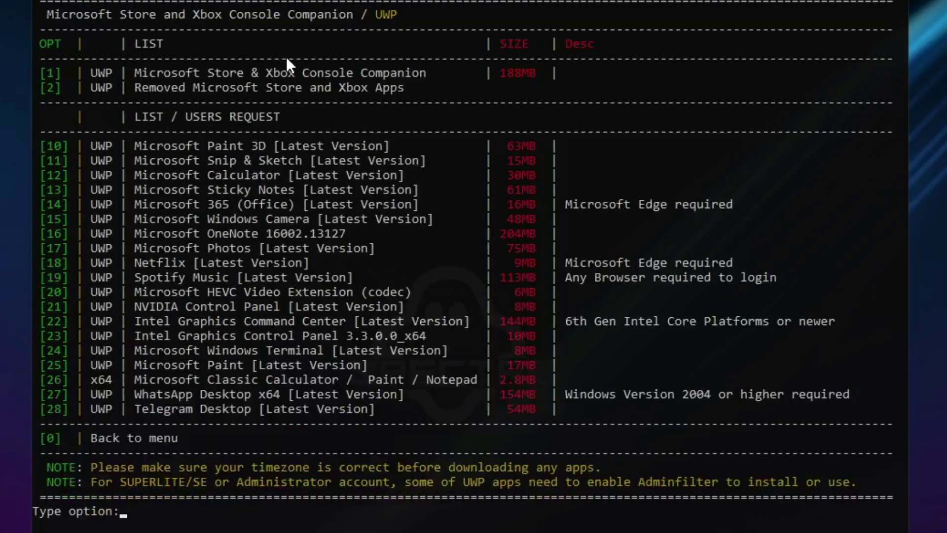
type("1")
key("Return")
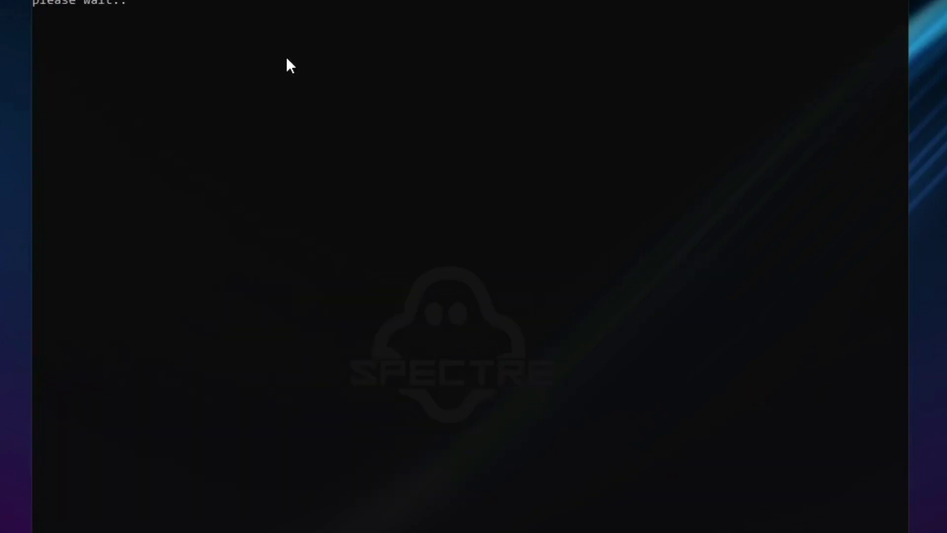